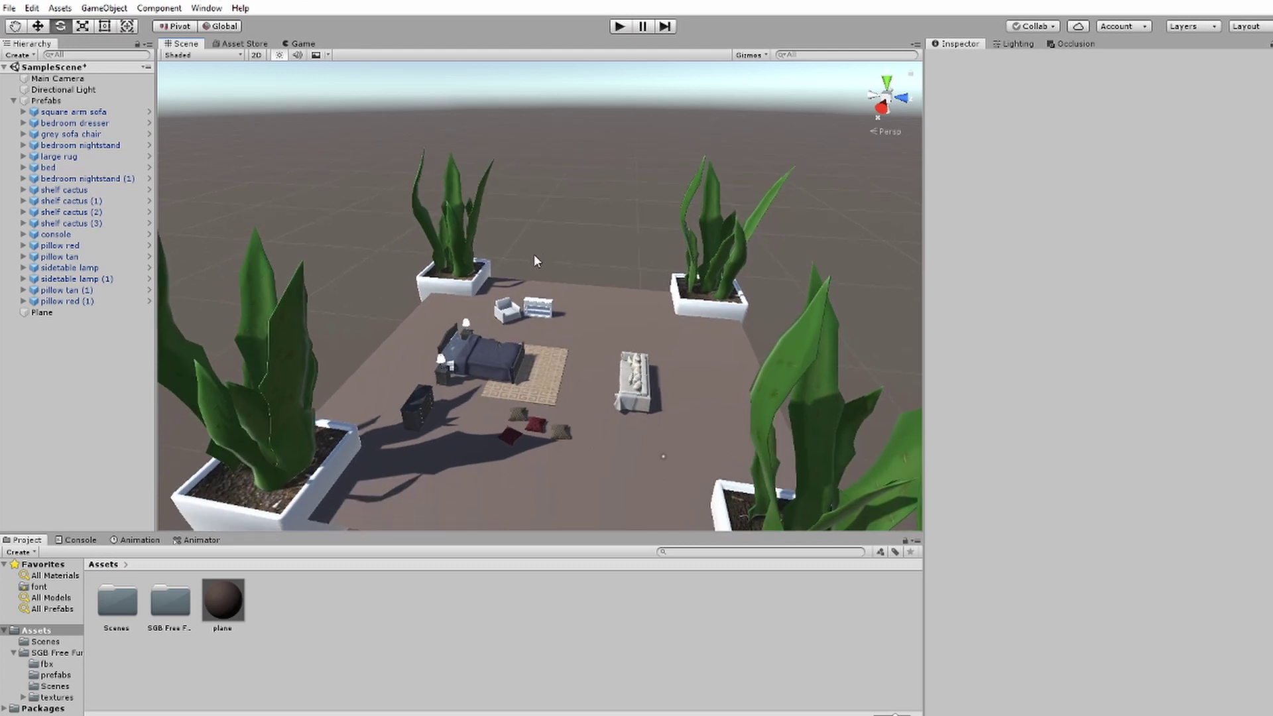
# Edit the pixel light count in the project's Quality settings, then close Project Settings
pyautogui.scroll(-3, 578, 301)
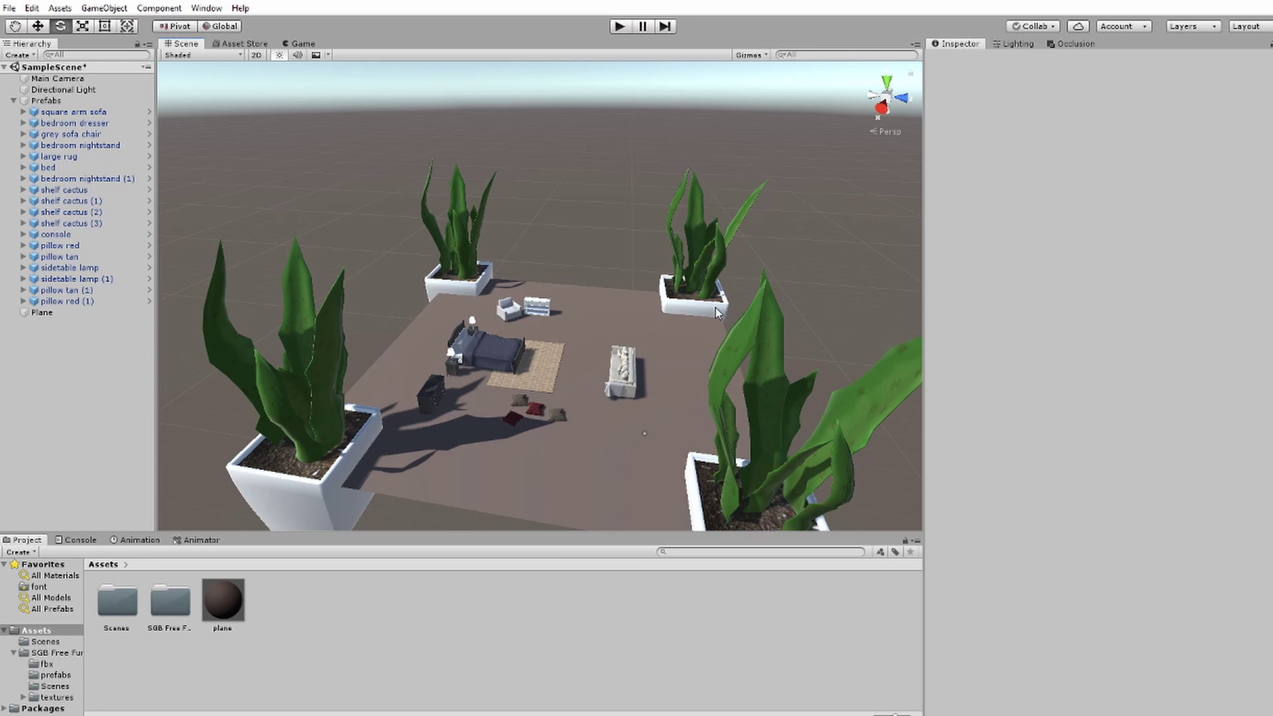
pyautogui.keyDown('alt'); pyautogui.moveTo(717, 308); pyautogui.dragTo(714, 296); pyautogui.keyUp('alt')
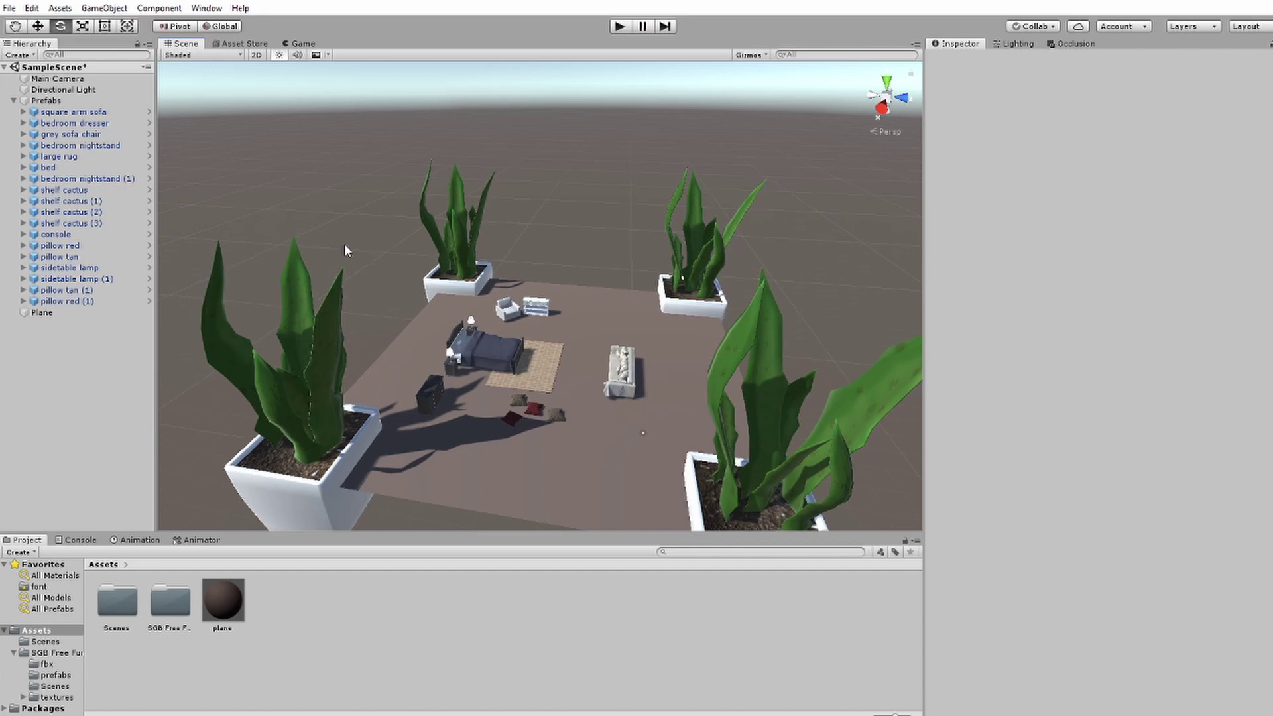
pyautogui.click(32, 8)
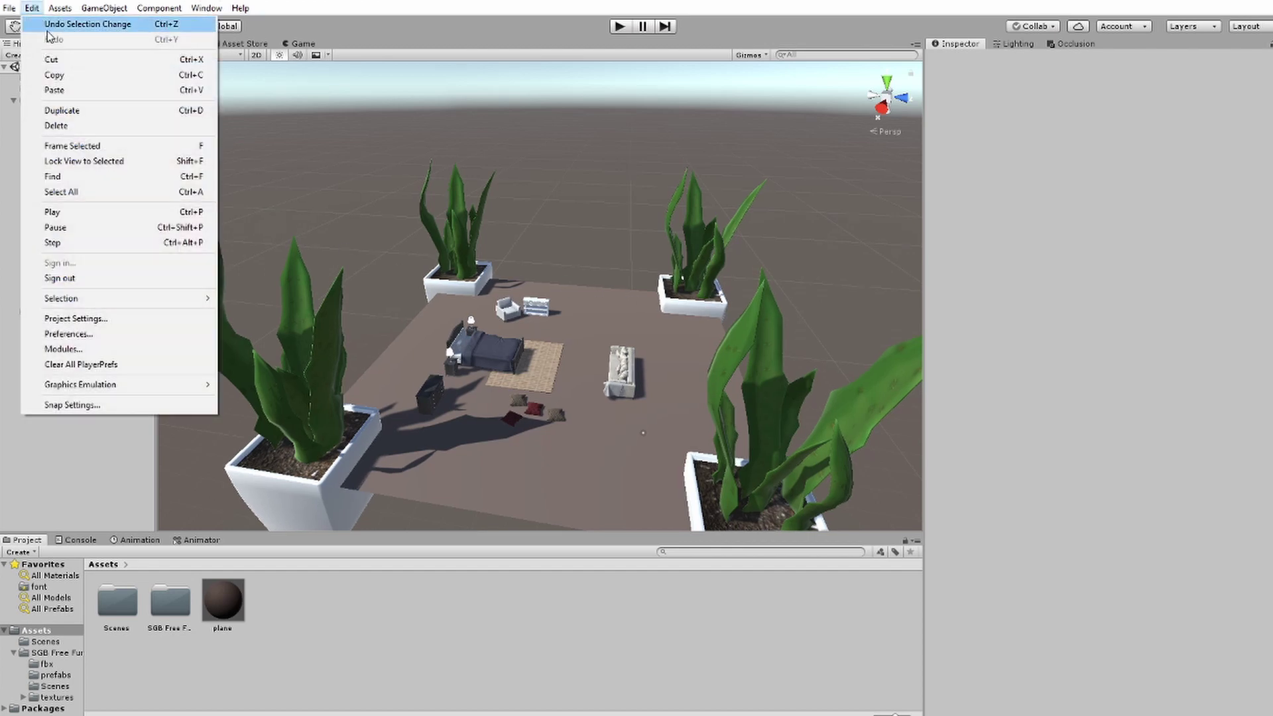
pyautogui.click(96, 319)
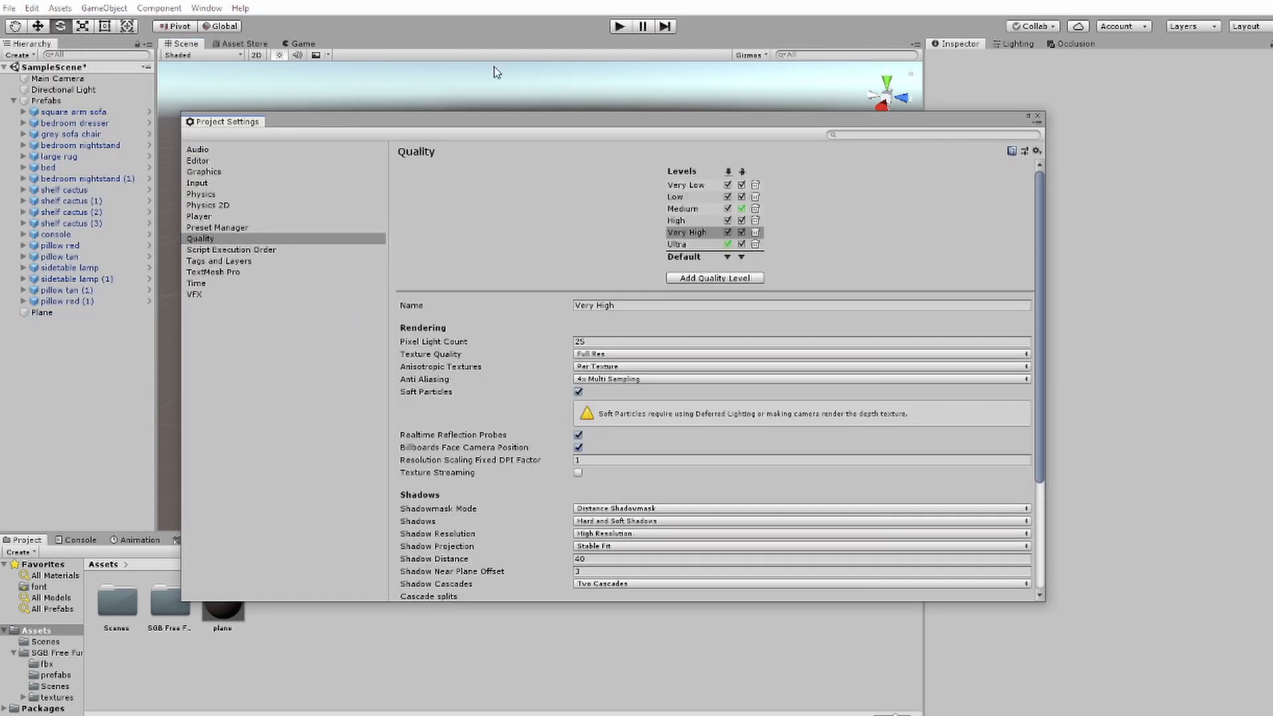
pyautogui.click(600, 342)
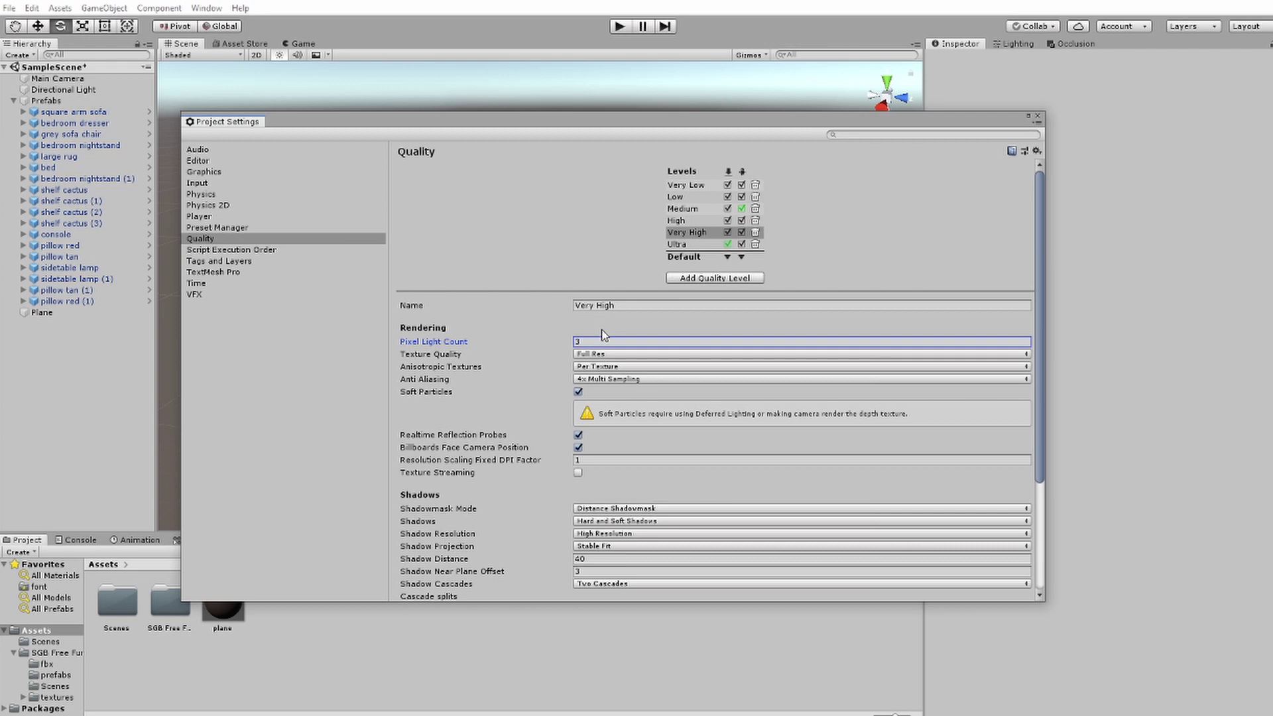
pyautogui.click(602, 340)
pyautogui.moveTo(587, 128); pyautogui.dragTo(552, 126)
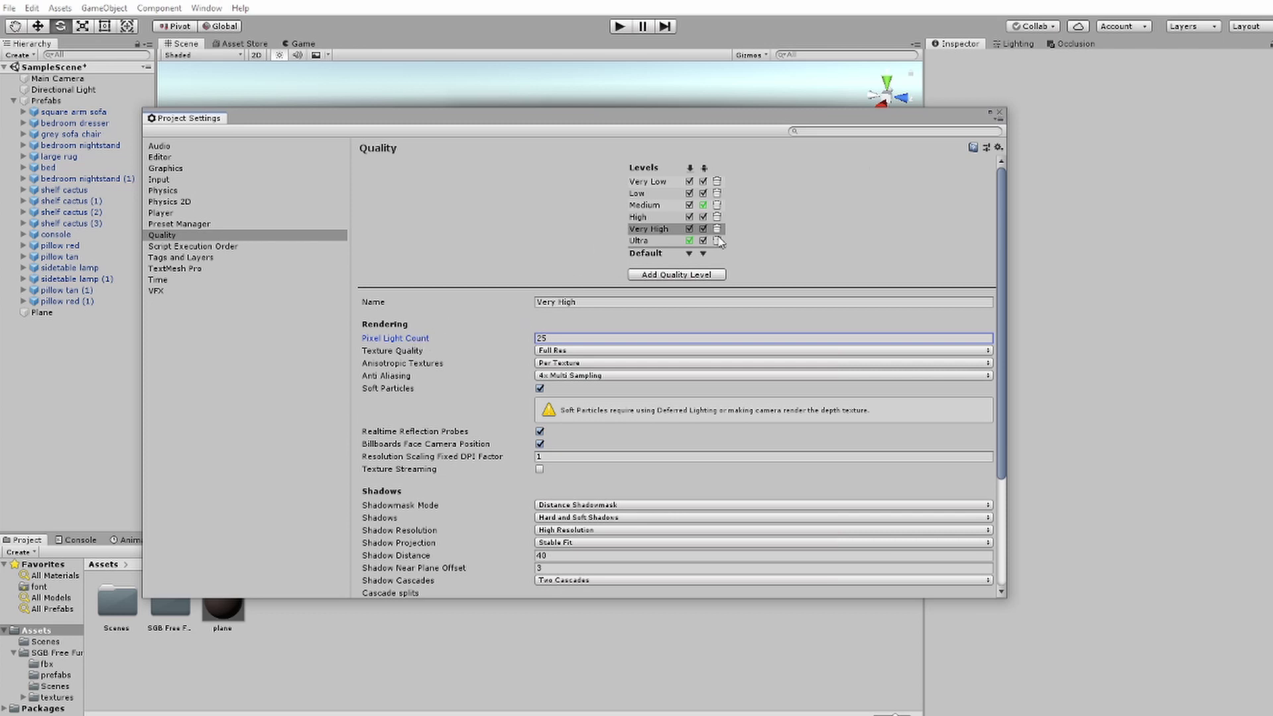
pyautogui.click(998, 114)
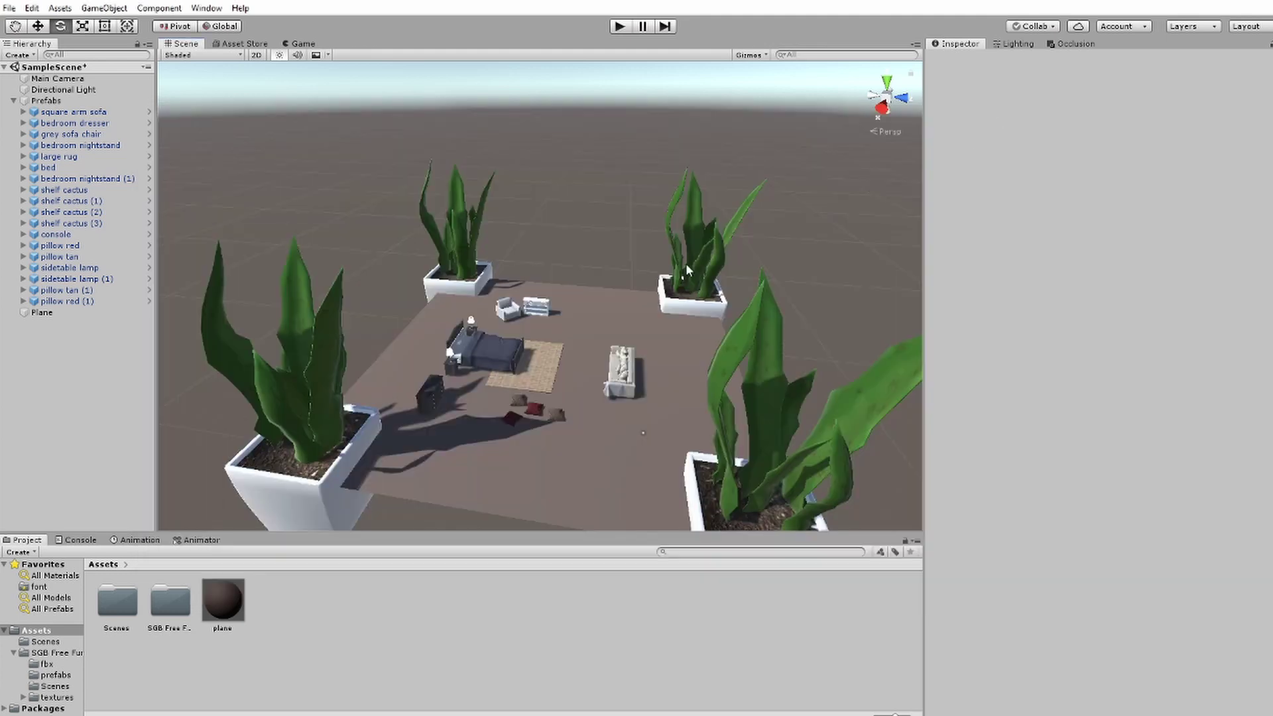
# Open the Lighting window from Window > Rendering and uncheck Auto Generate
pyautogui.keyDown('alt'); pyautogui.moveTo(620, 317); pyautogui.dragTo(536, 301); pyautogui.keyUp('alt')
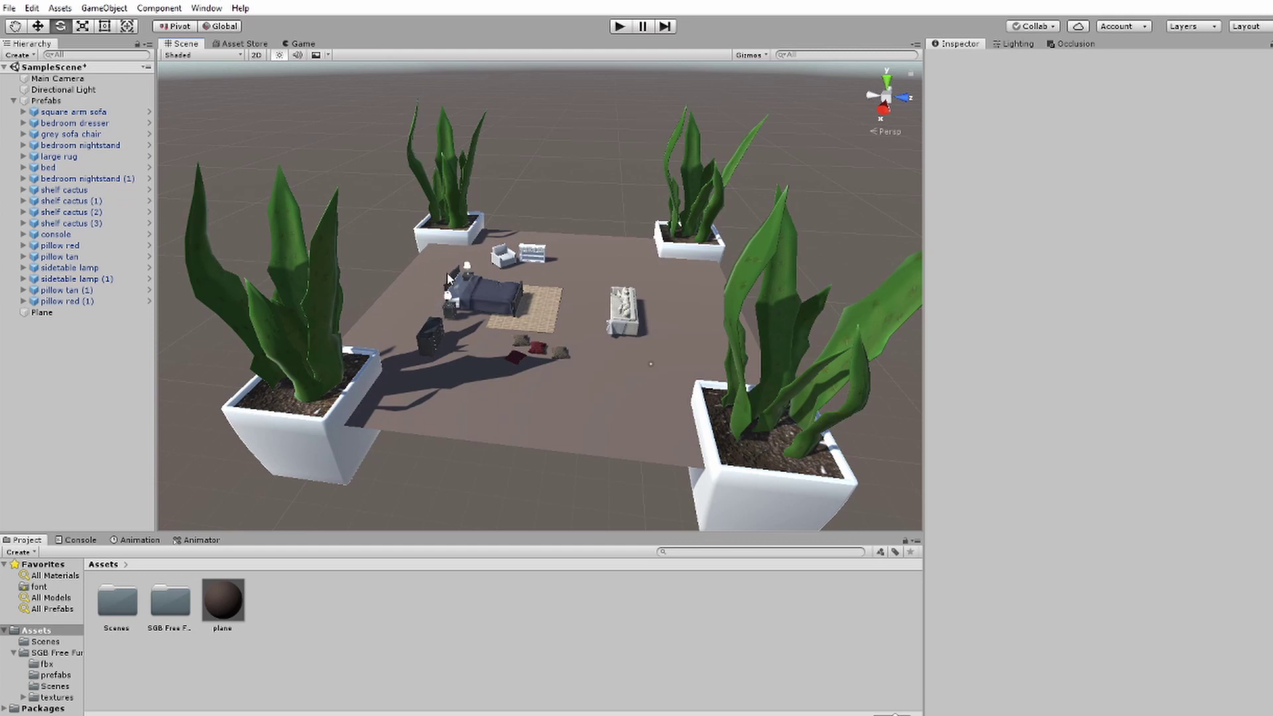
pyautogui.click(1014, 44)
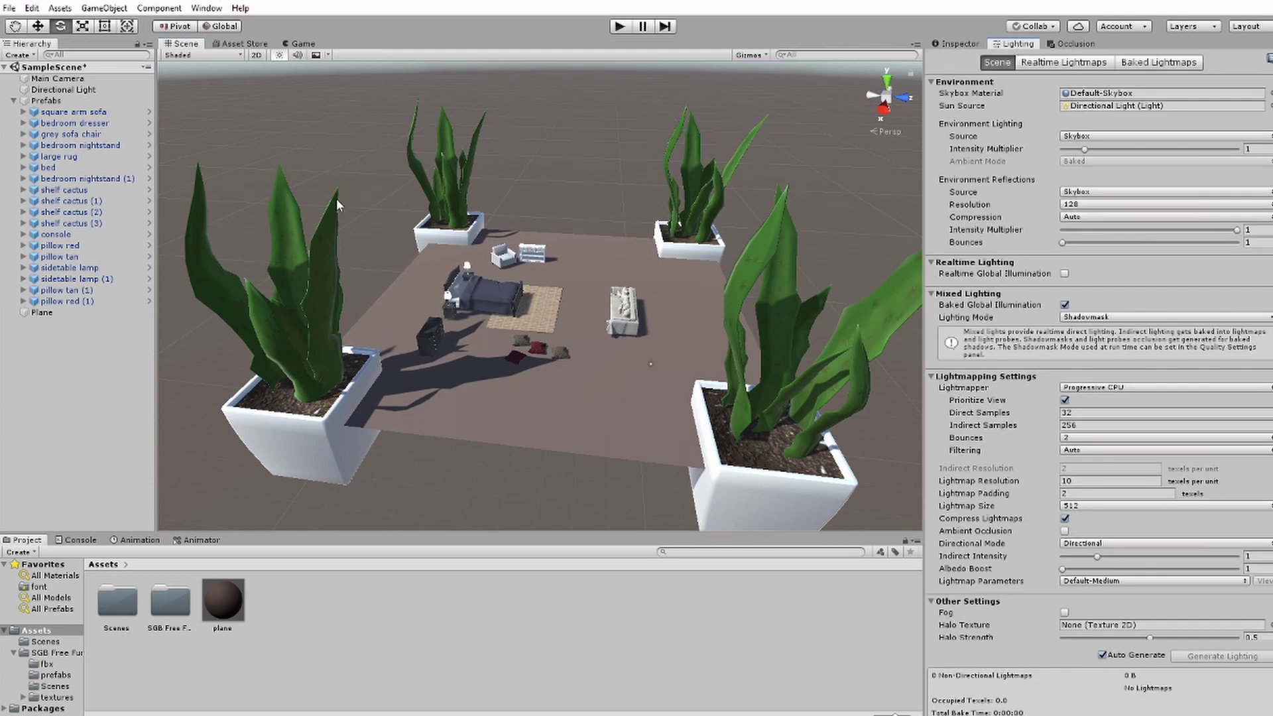
pyautogui.click(206, 8)
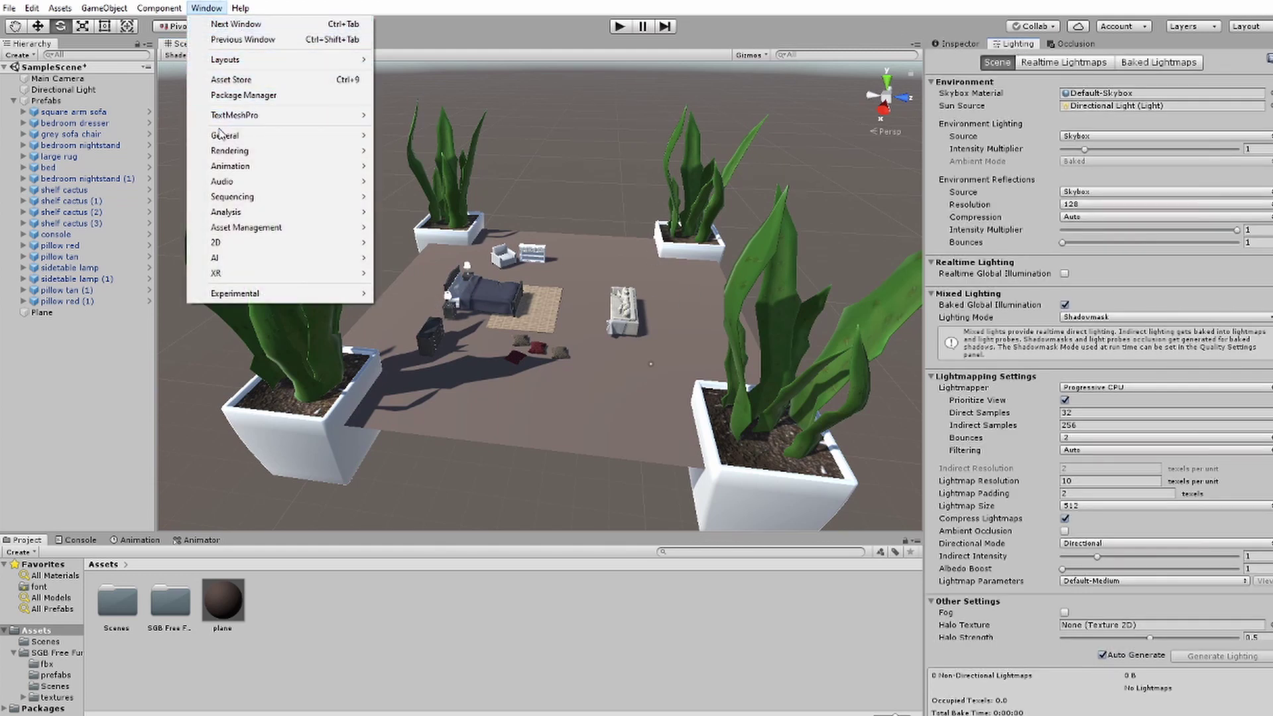
pyautogui.moveTo(223, 150)
pyautogui.click(416, 154)
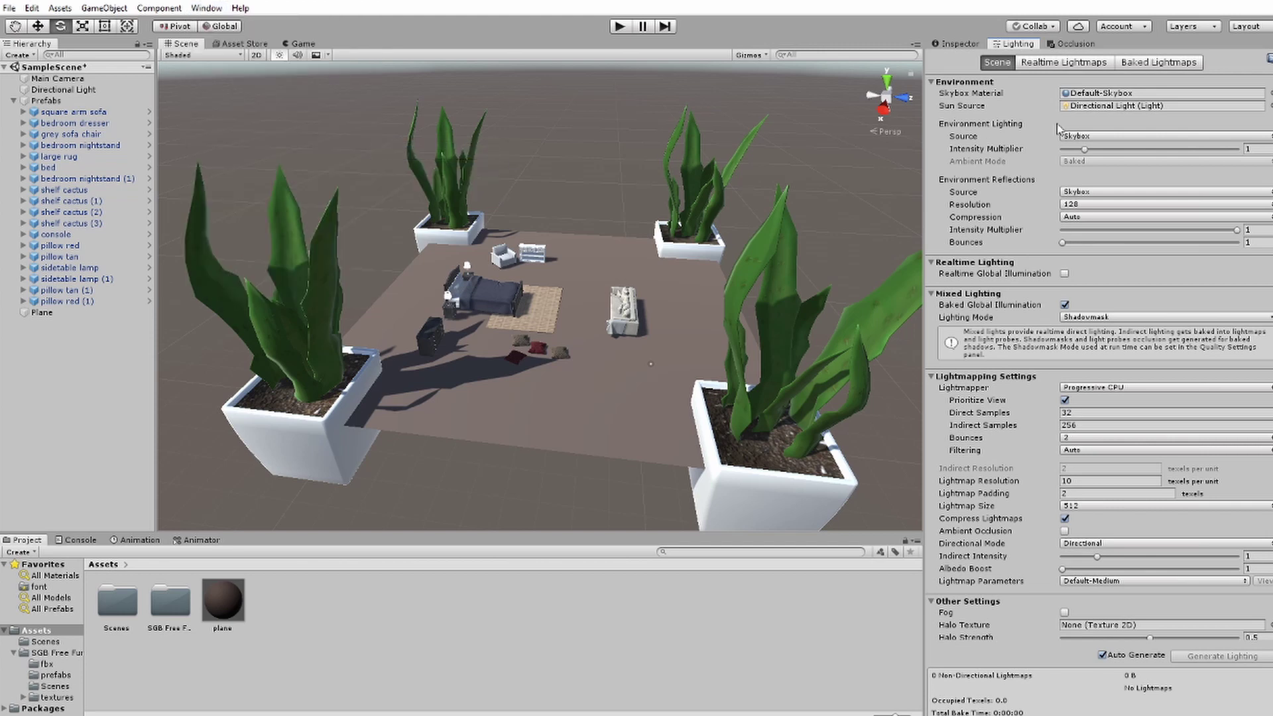
pyautogui.scroll(-3, 1012, 296)
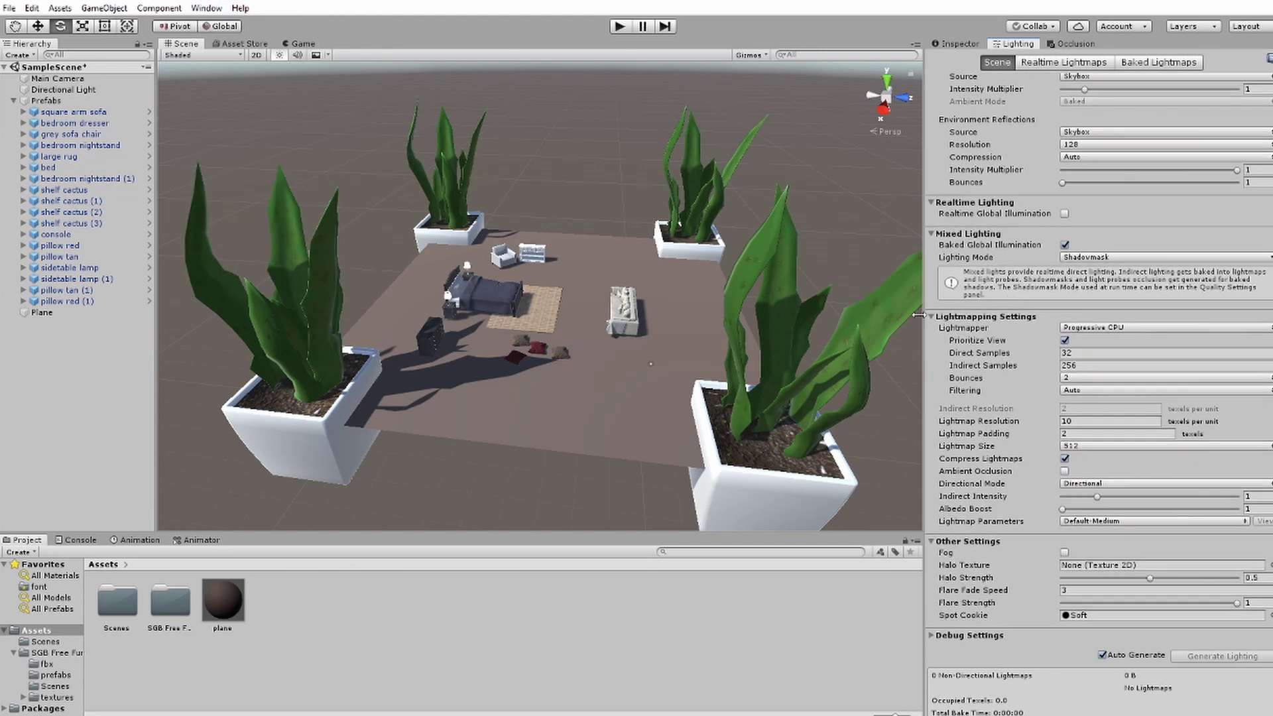
pyautogui.click(1102, 655)
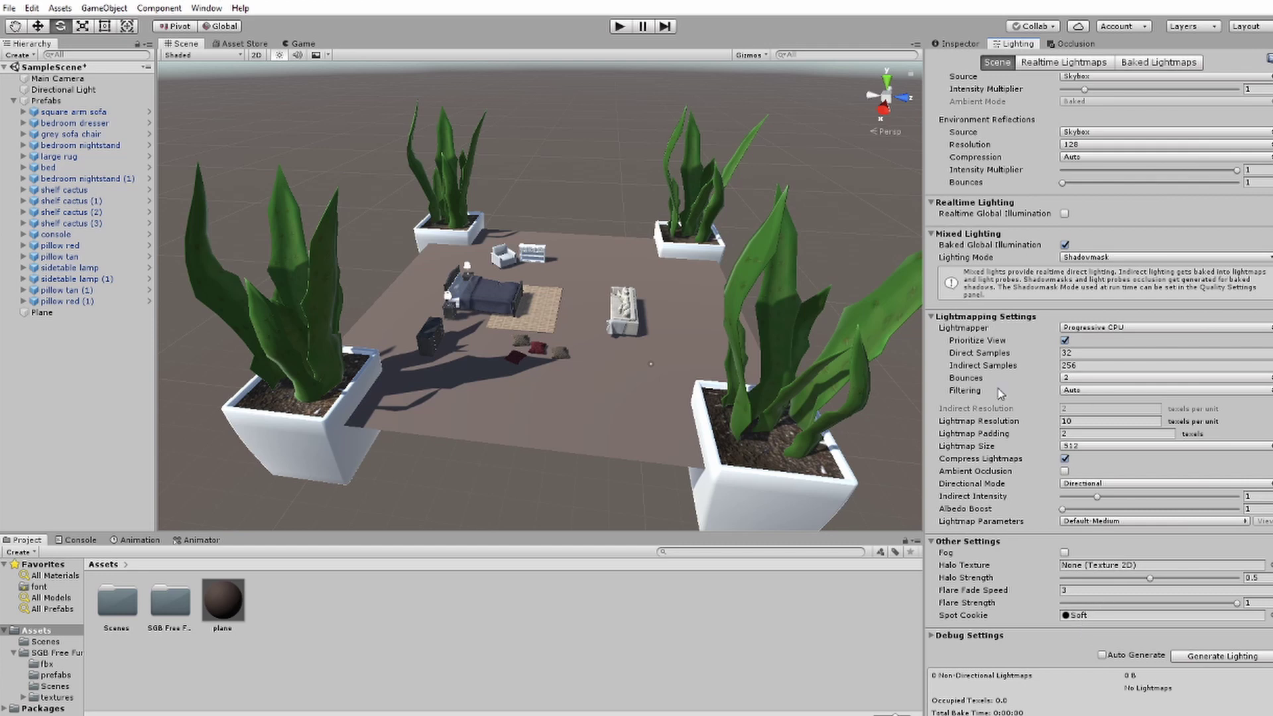
pyautogui.scroll(3, 1004, 367)
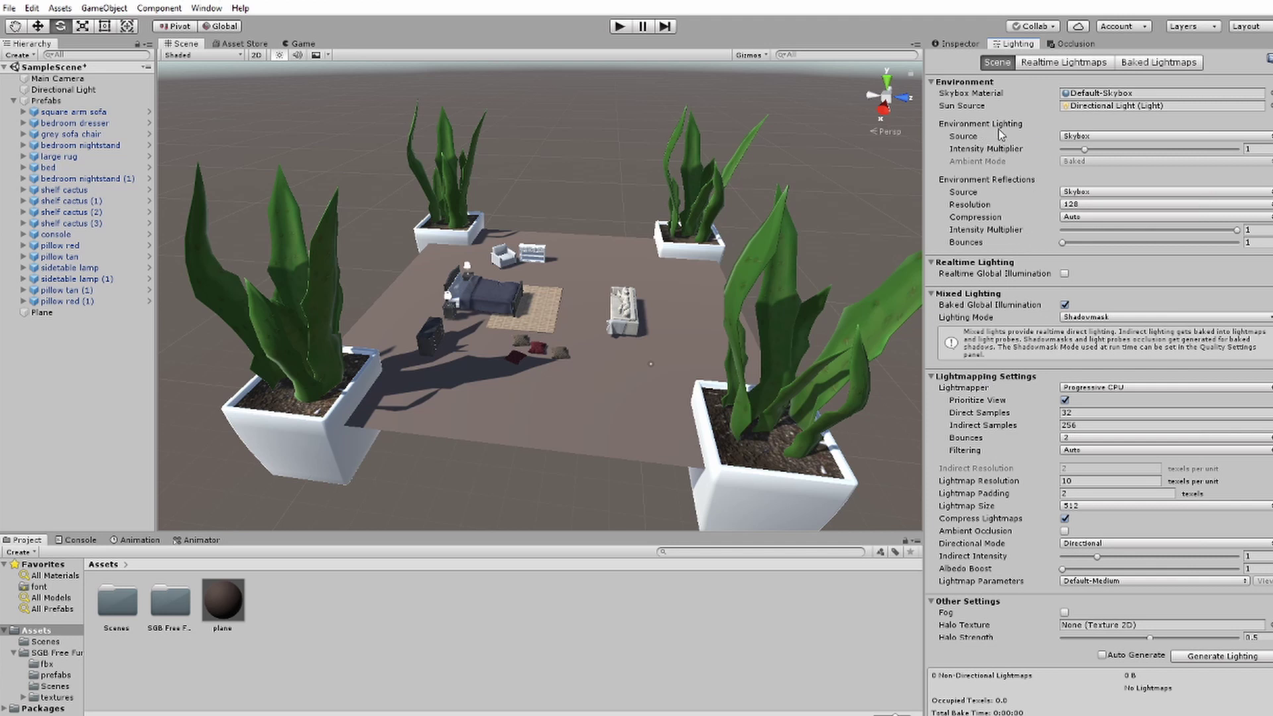
# Set Environment Lighting Source to Gradient and Environment Reflections Source to Custom
pyautogui.click(1083, 137)
pyautogui.click(1115, 159)
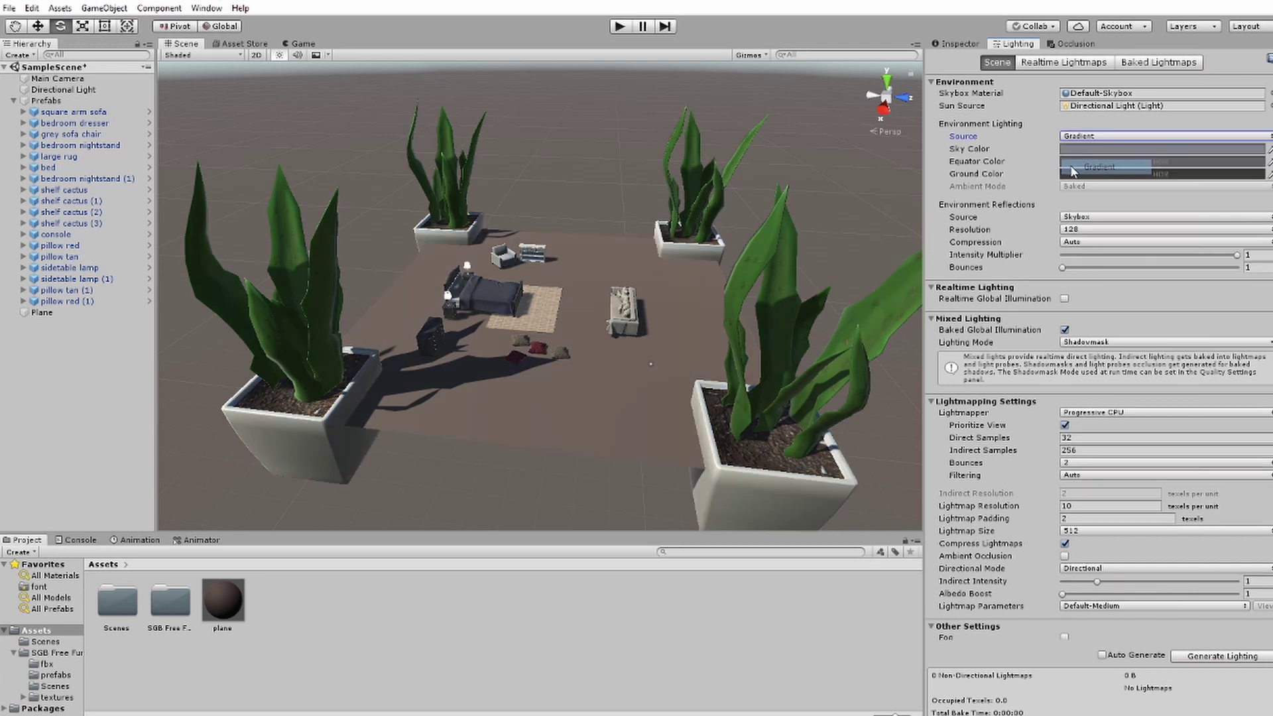
pyautogui.keyDown('alt'); pyautogui.moveTo(555, 340); pyautogui.dragTo(699, 278); pyautogui.keyUp('alt')
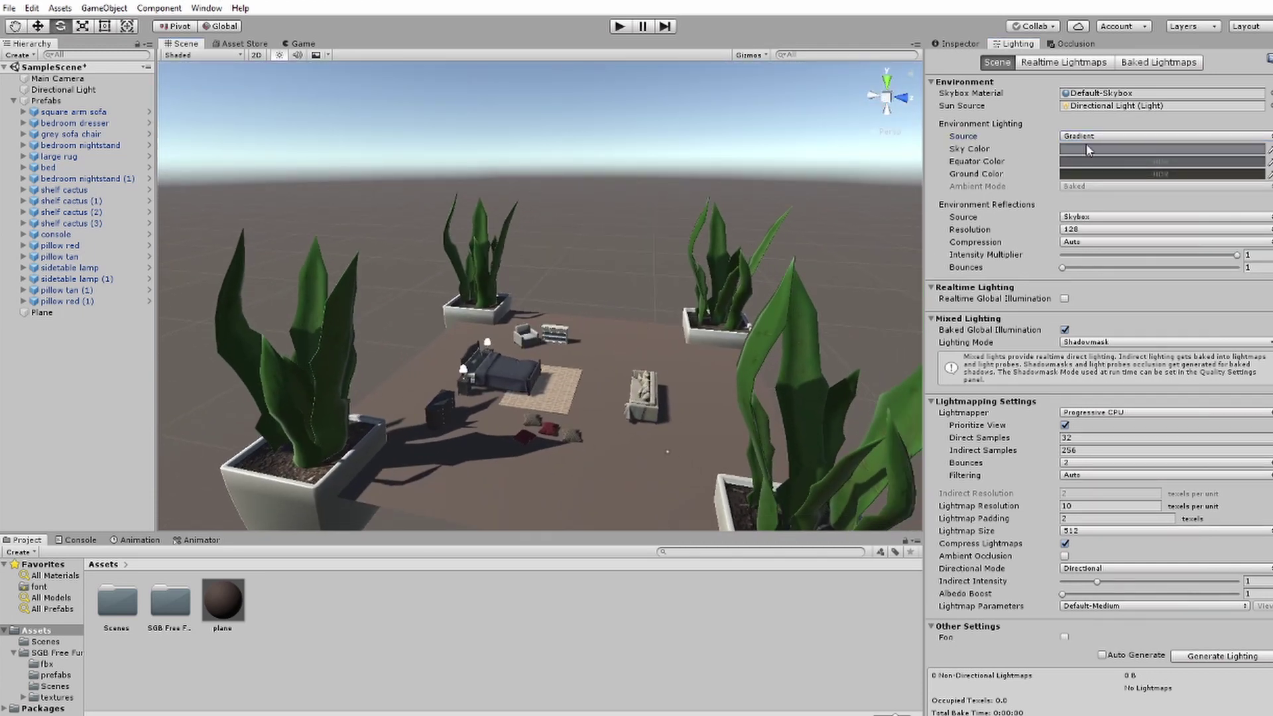
pyautogui.keyDown('alt'); pyautogui.moveTo(840, 326); pyautogui.dragTo(866, 320); pyautogui.keyUp('alt')
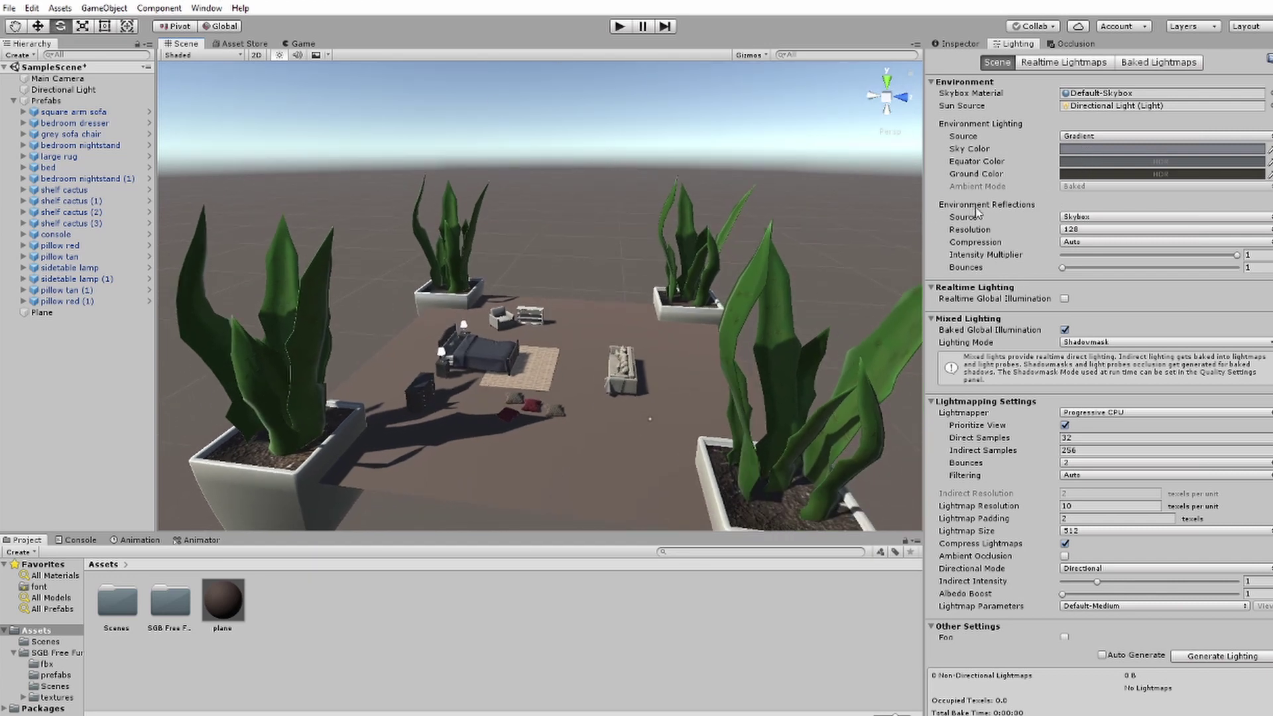
pyautogui.click(1075, 218)
pyautogui.click(1095, 247)
pyautogui.keyDown('alt'); pyautogui.moveTo(643, 340); pyautogui.dragTo(672, 328); pyautogui.keyUp('alt')
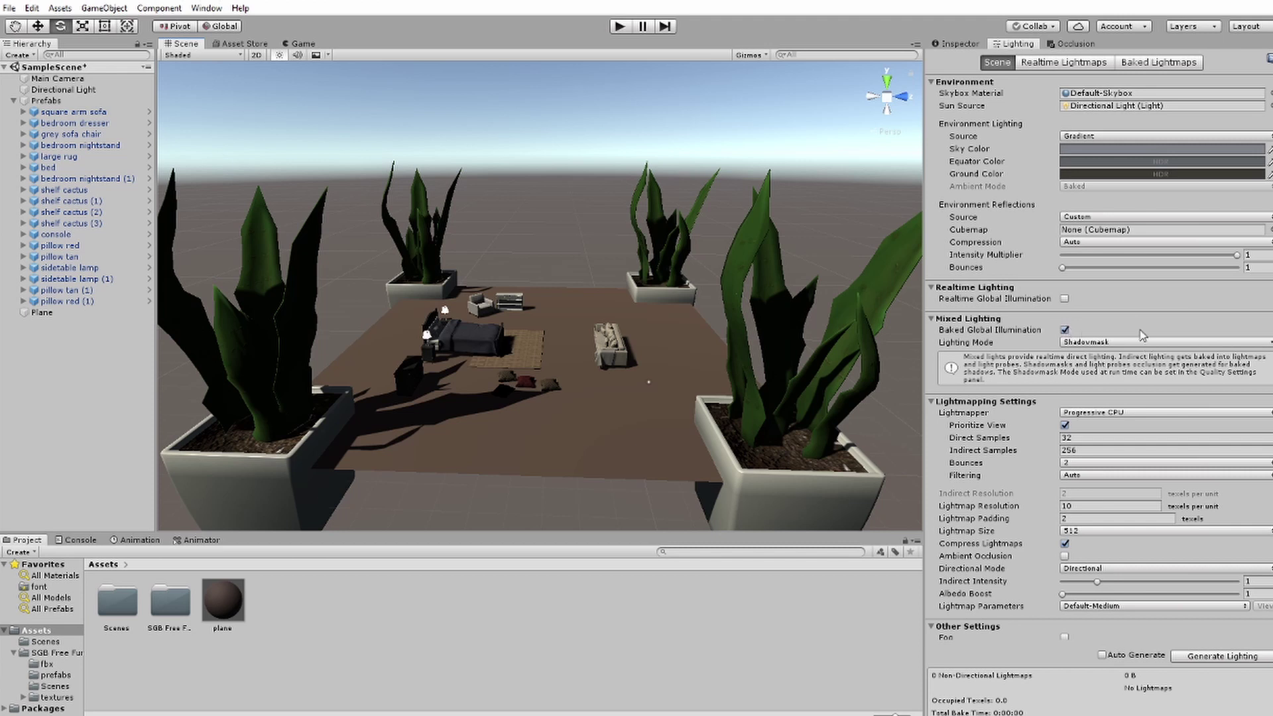
# Set the Lightmapper to Enlighten and the Lightmap Size to 1024
pyautogui.click(1134, 414)
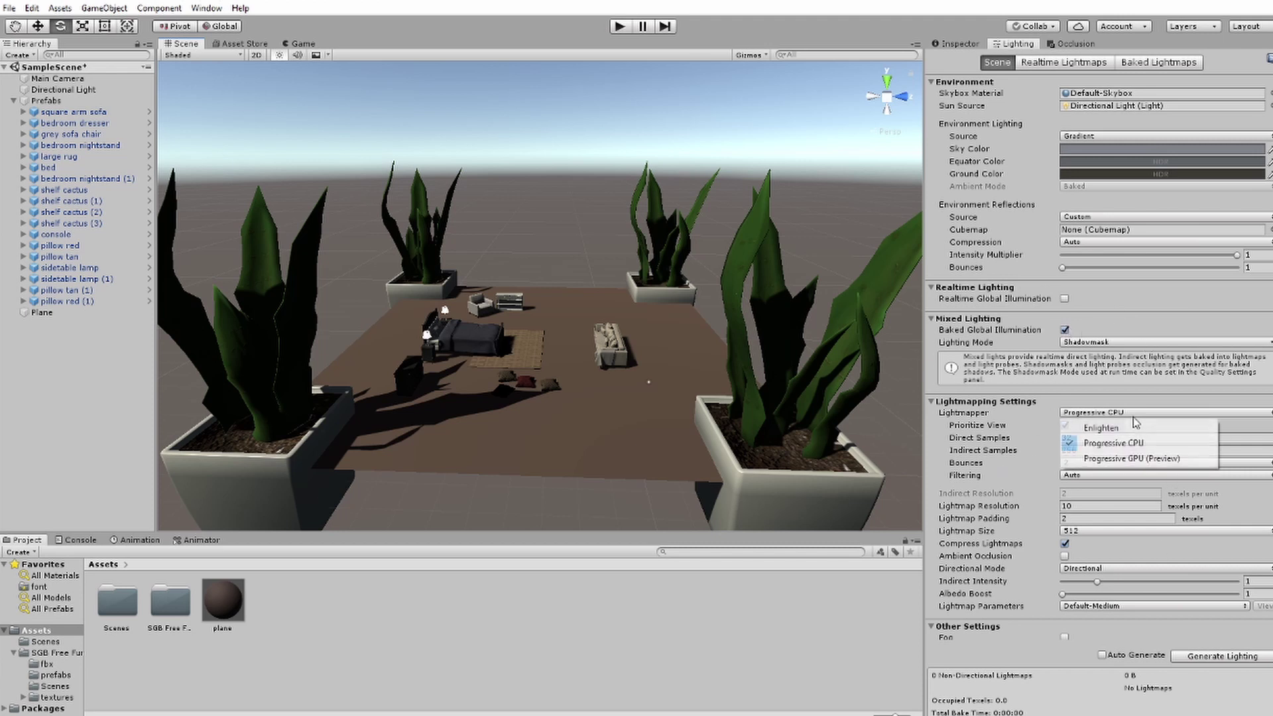
pyautogui.click(1102, 428)
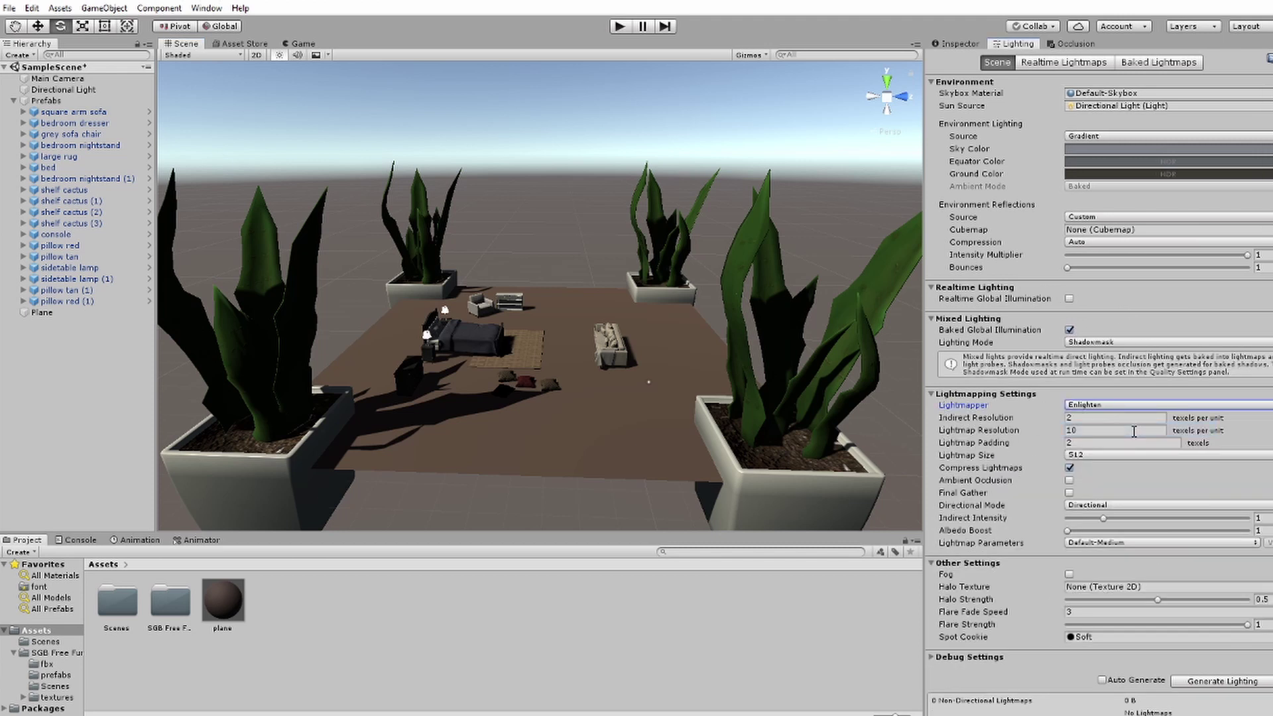
pyautogui.click(1100, 456)
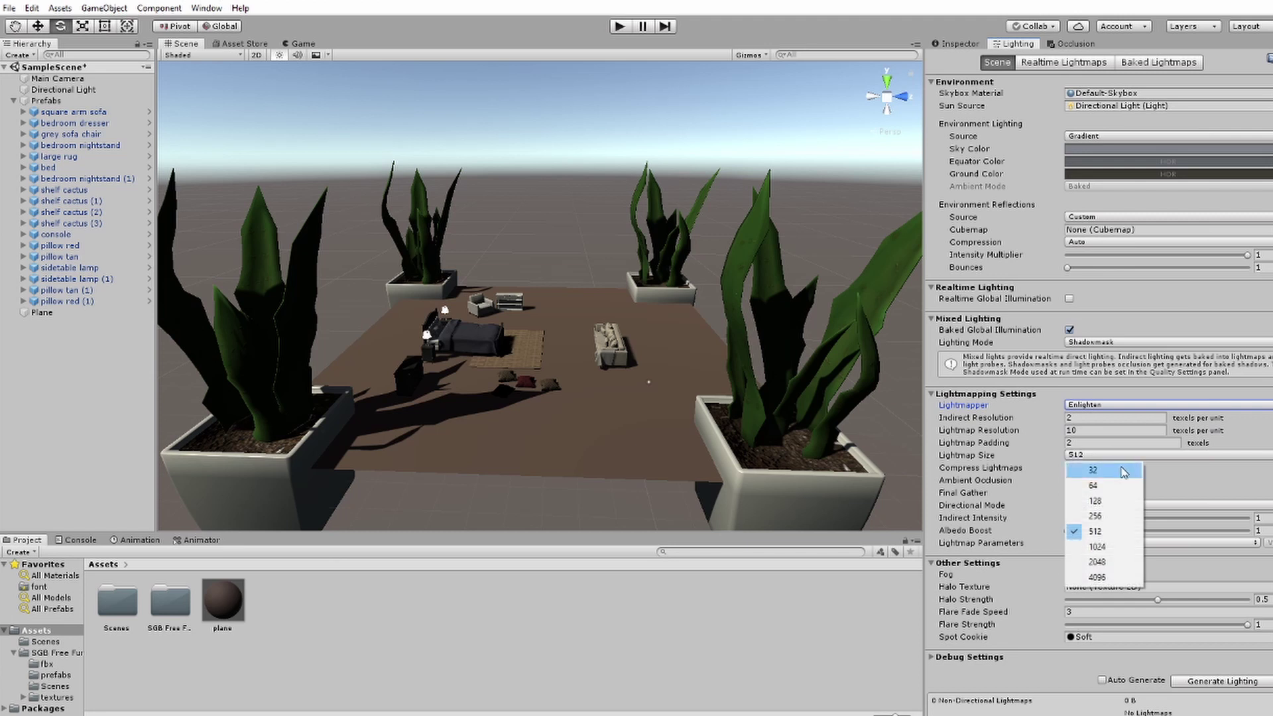
pyautogui.click(1109, 550)
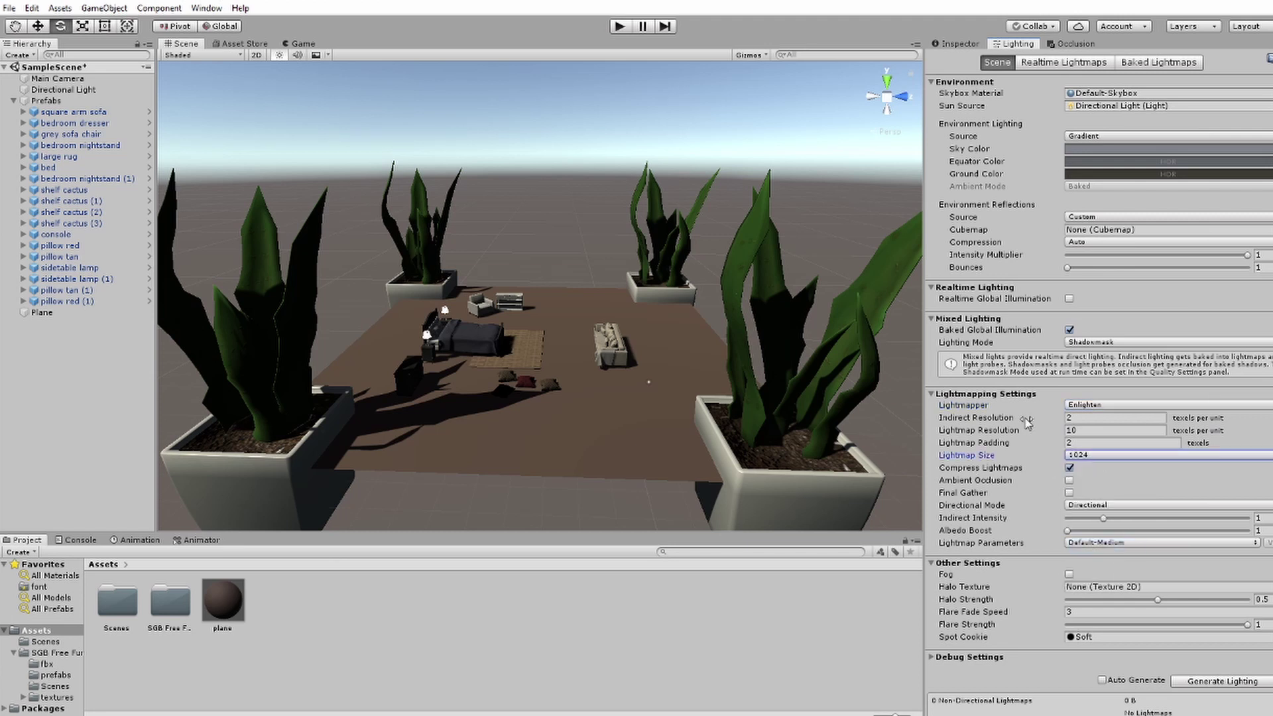
# Confirm Enlighten stays selected as the lightmapper and return to the Inspector
pyautogui.scroll(3, 540, 376)
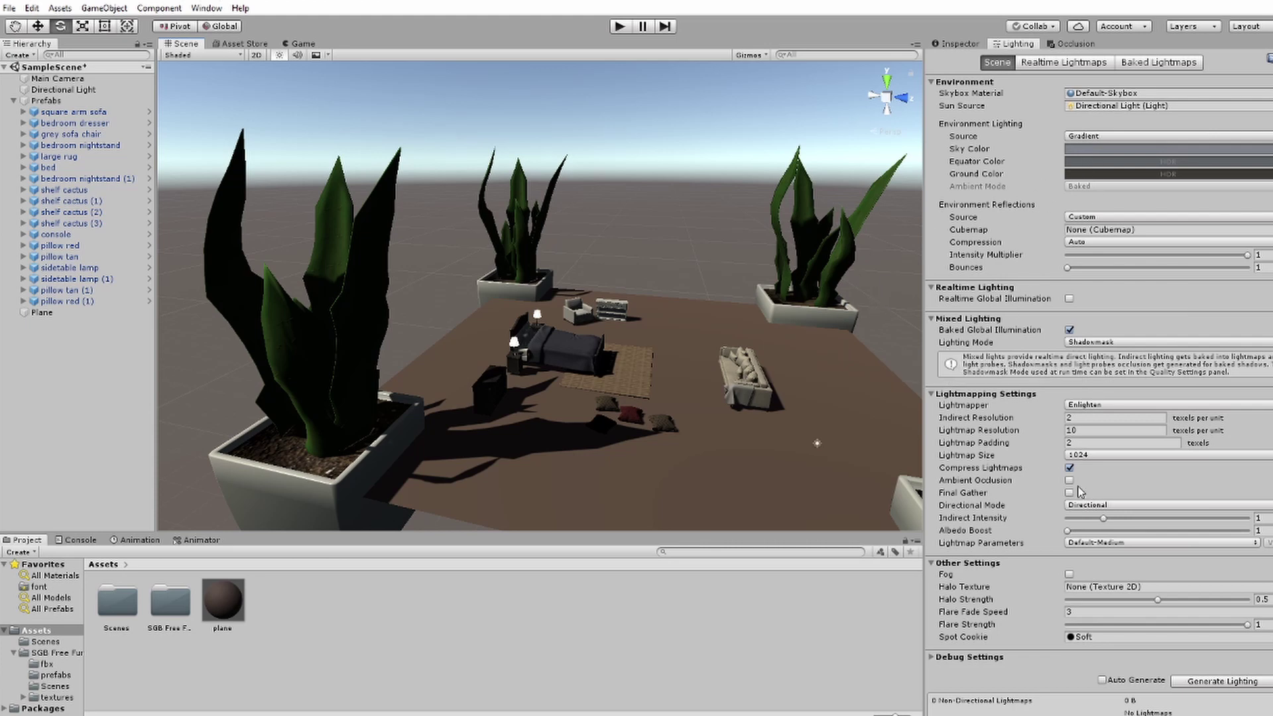
pyautogui.scroll(3, 457, 375)
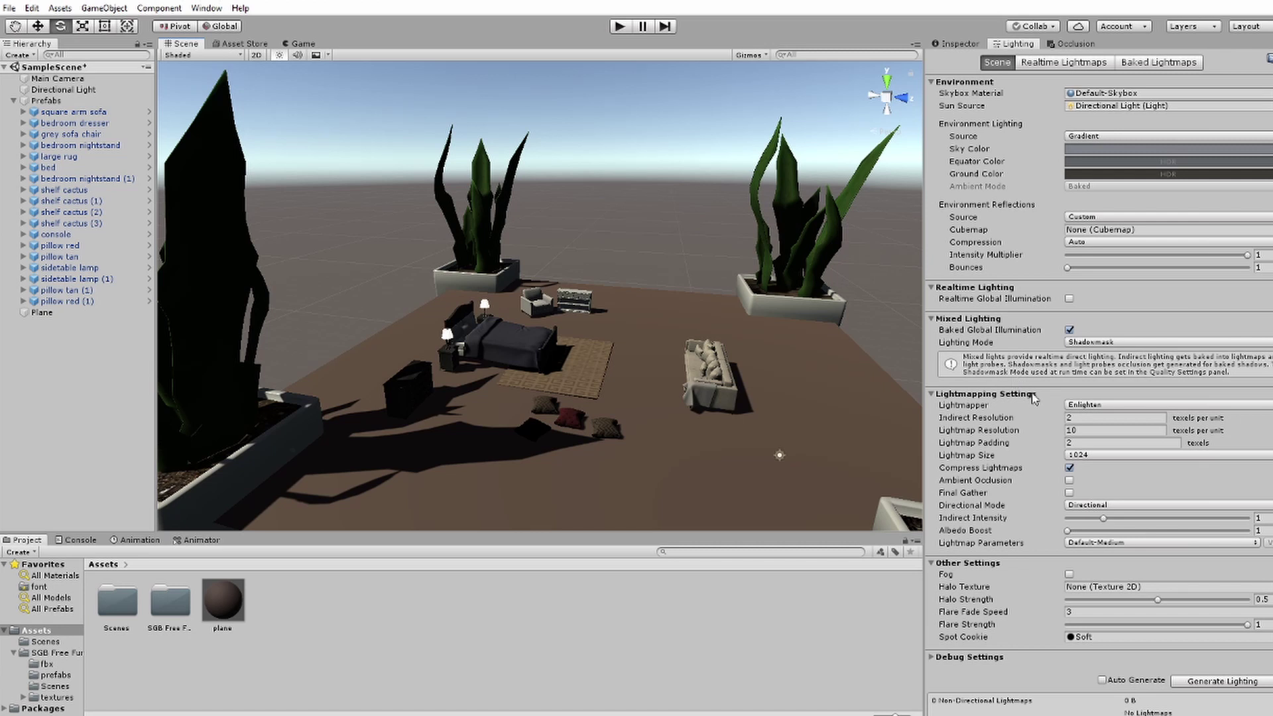
pyautogui.click(1108, 406)
pyautogui.click(1007, 435)
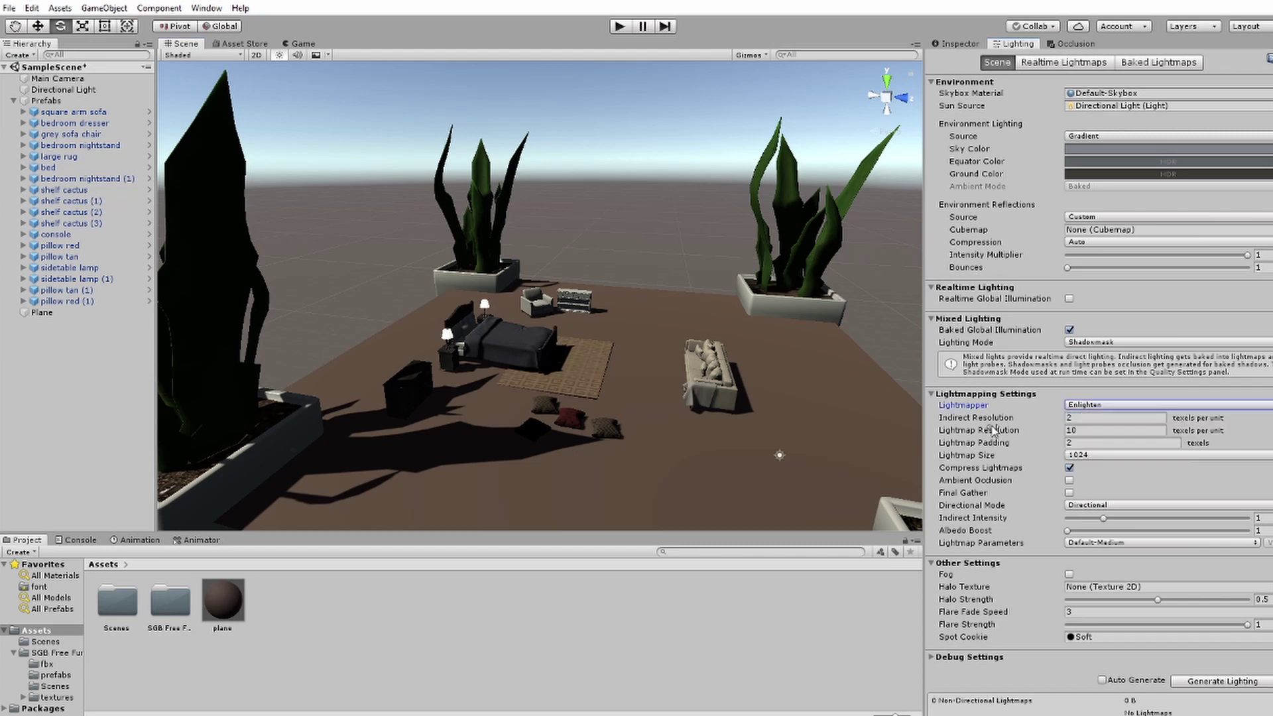
pyautogui.scroll(3, 730, 426)
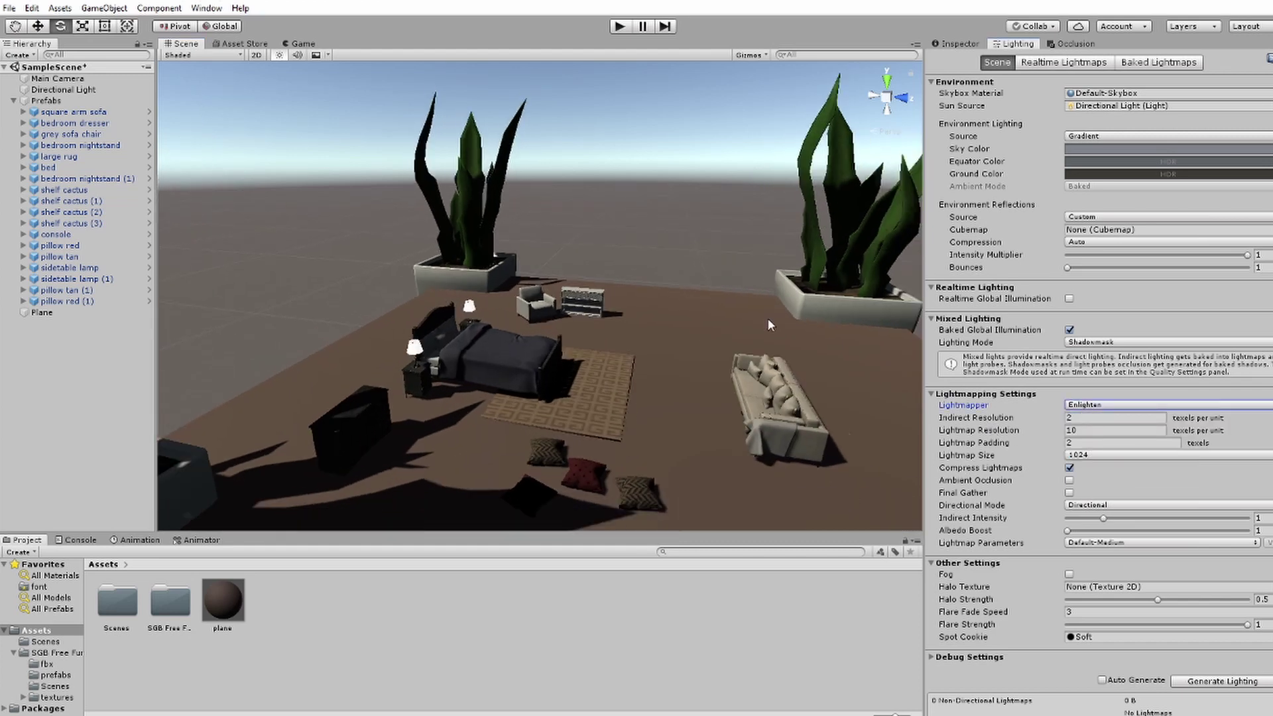
pyautogui.click(979, 45)
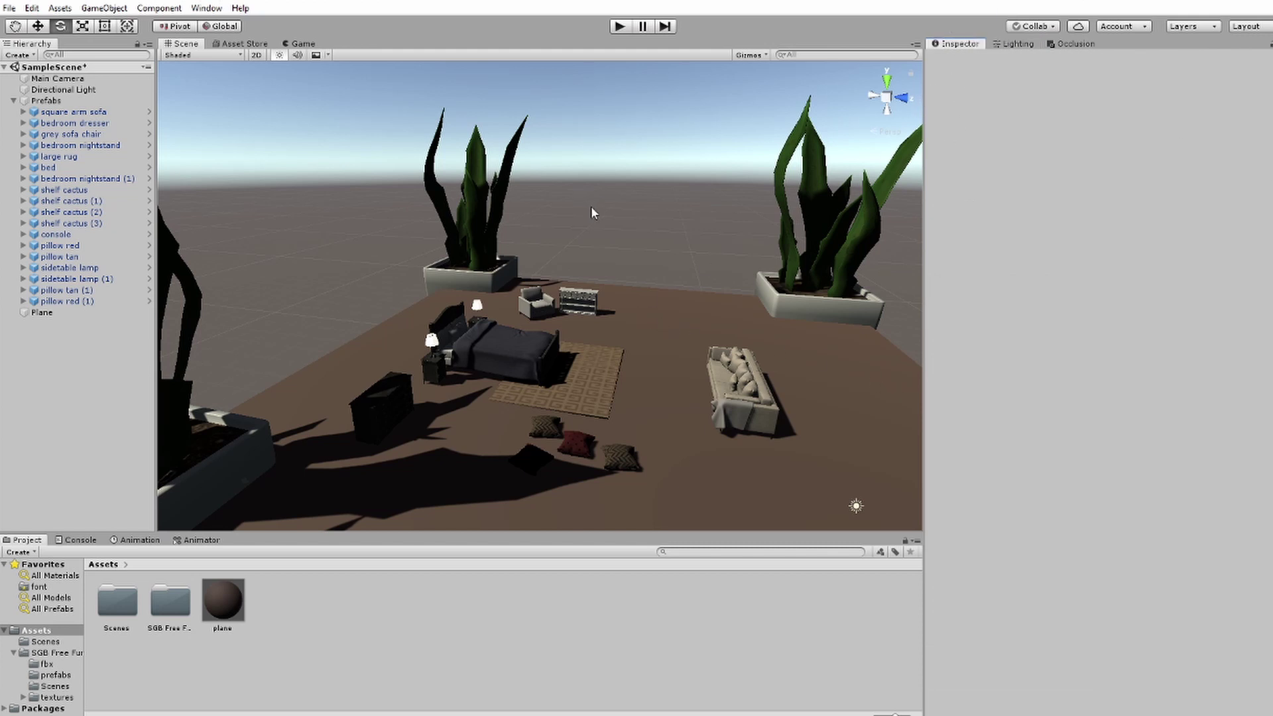
# Create an empty GameObject named LIGHTS and place the Directional Light inside it
pyautogui.click(19, 55)
pyautogui.click(50, 66)
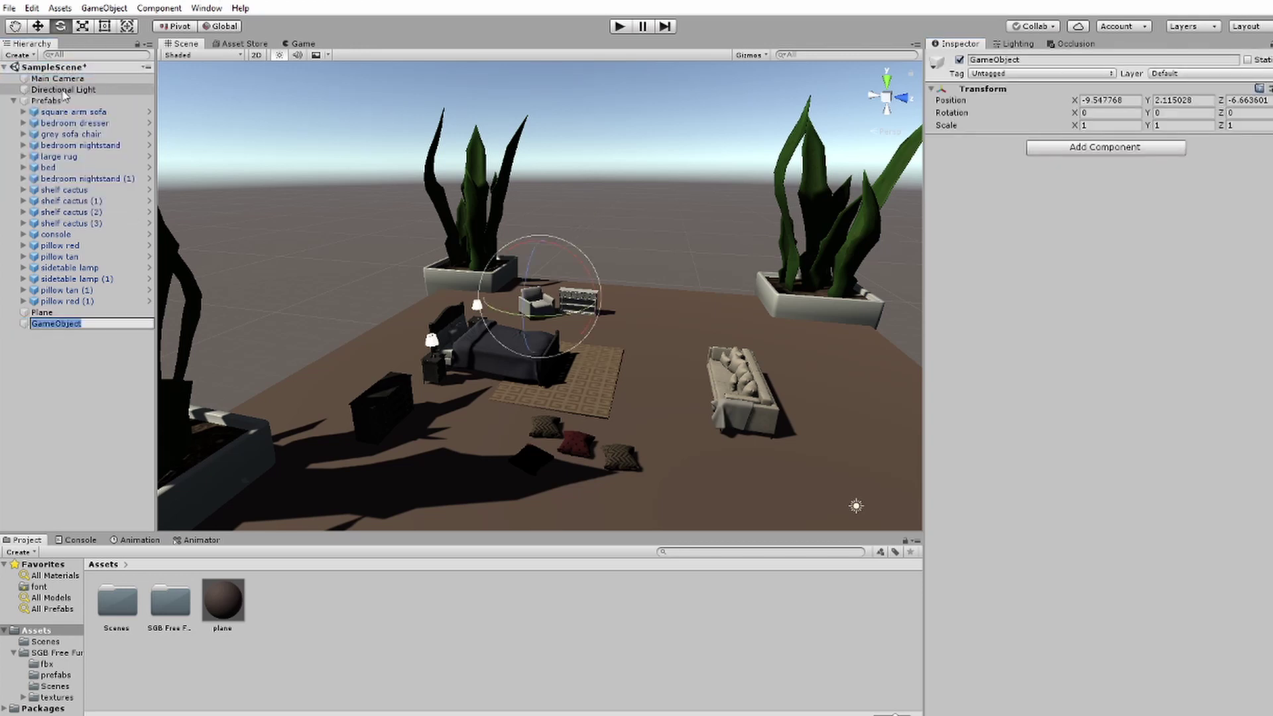
pyautogui.write('LIGH')
pyautogui.press('Return')
pyautogui.moveTo(59, 85); pyautogui.dragTo(58, 328)
# Raise the Directional Light above the room and rotate it to Y 142.949
pyautogui.scroll(-5, 647, 384)
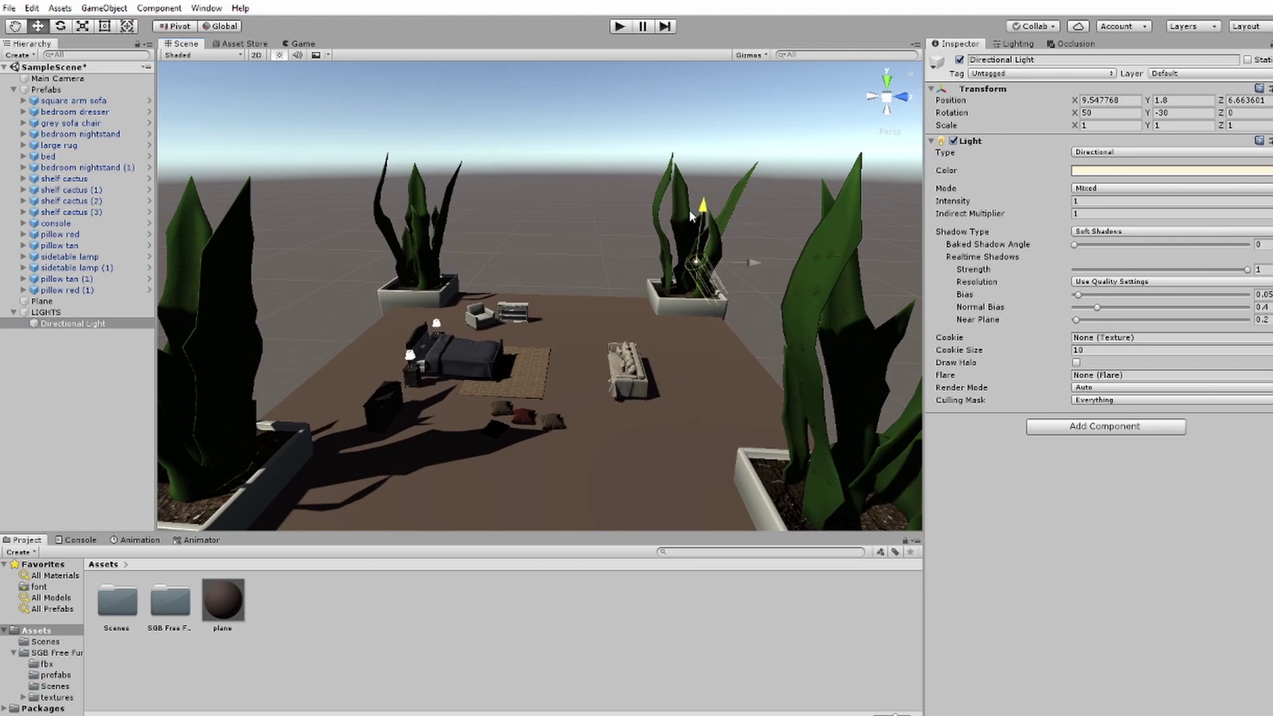
pyautogui.moveTo(690, 215); pyautogui.dragTo(691, 198)
pyautogui.scroll(-4, 691, 198)
pyautogui.press('e')
pyautogui.moveTo(580, 362); pyautogui.dragTo(483, 342)
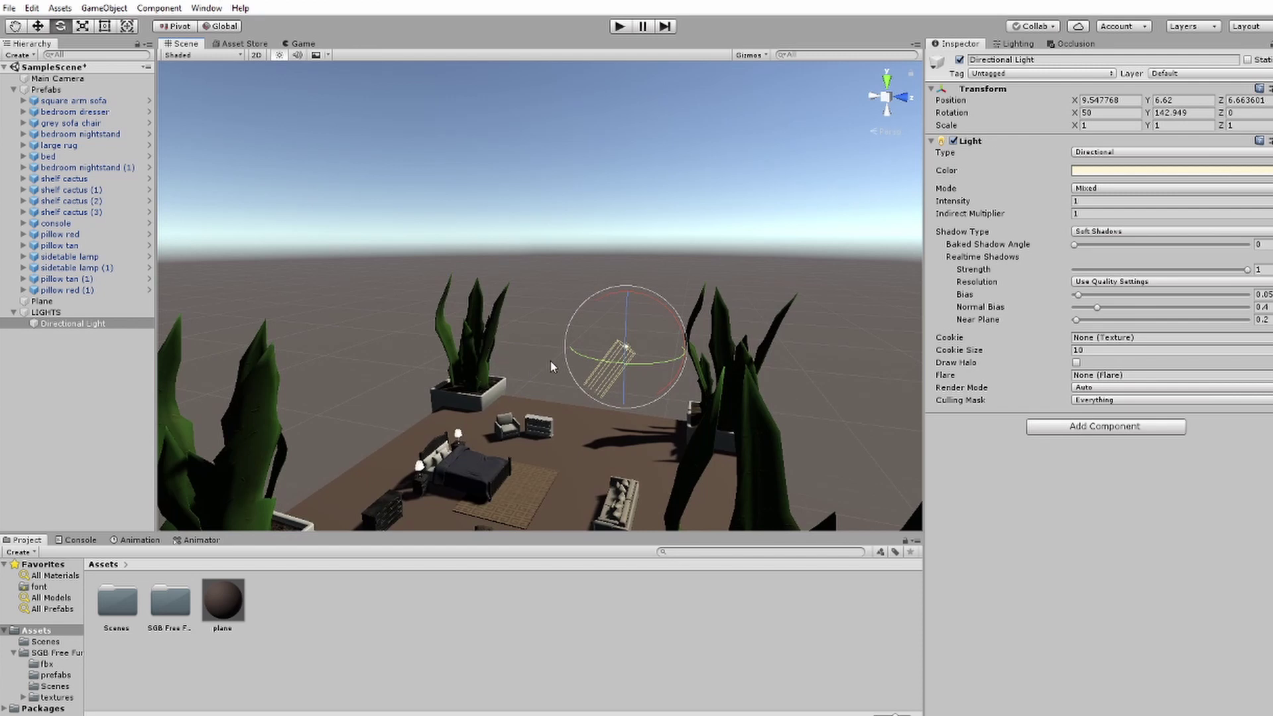
pyautogui.keyDown('alt'); pyautogui.moveTo(551, 367); pyautogui.dragTo(574, 376); pyautogui.keyUp('alt')
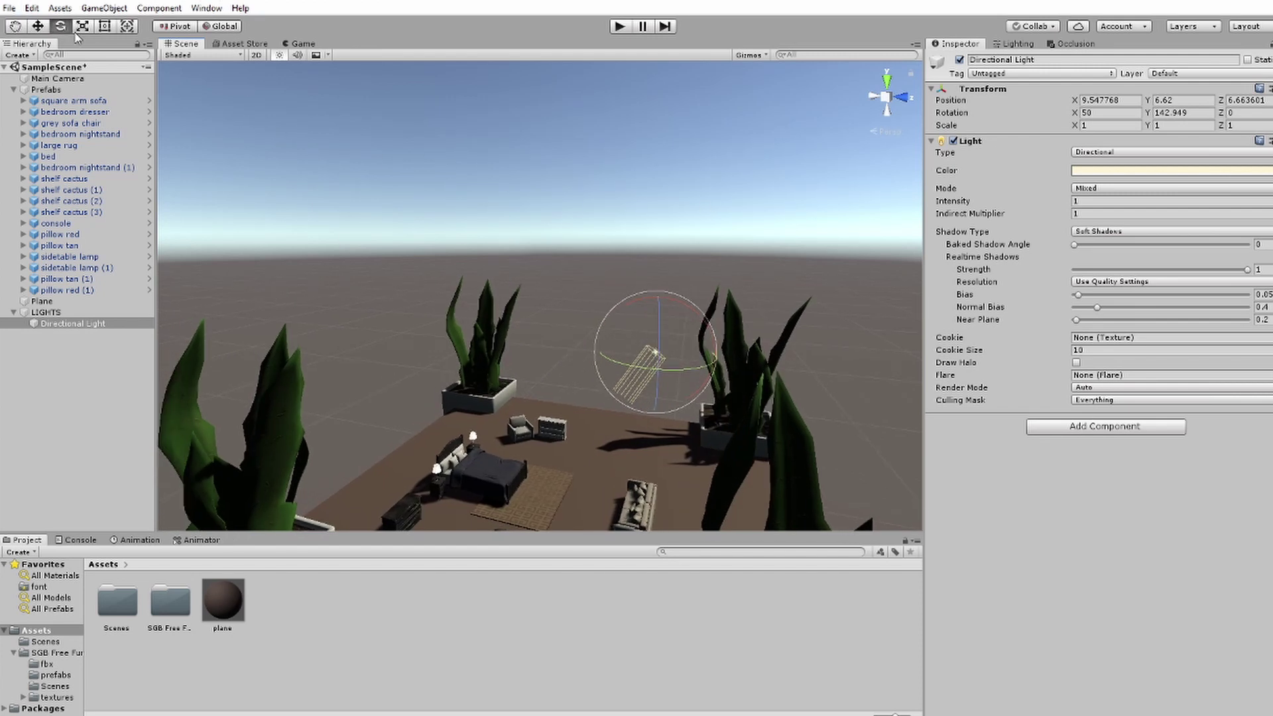
pyautogui.click(34, 27)
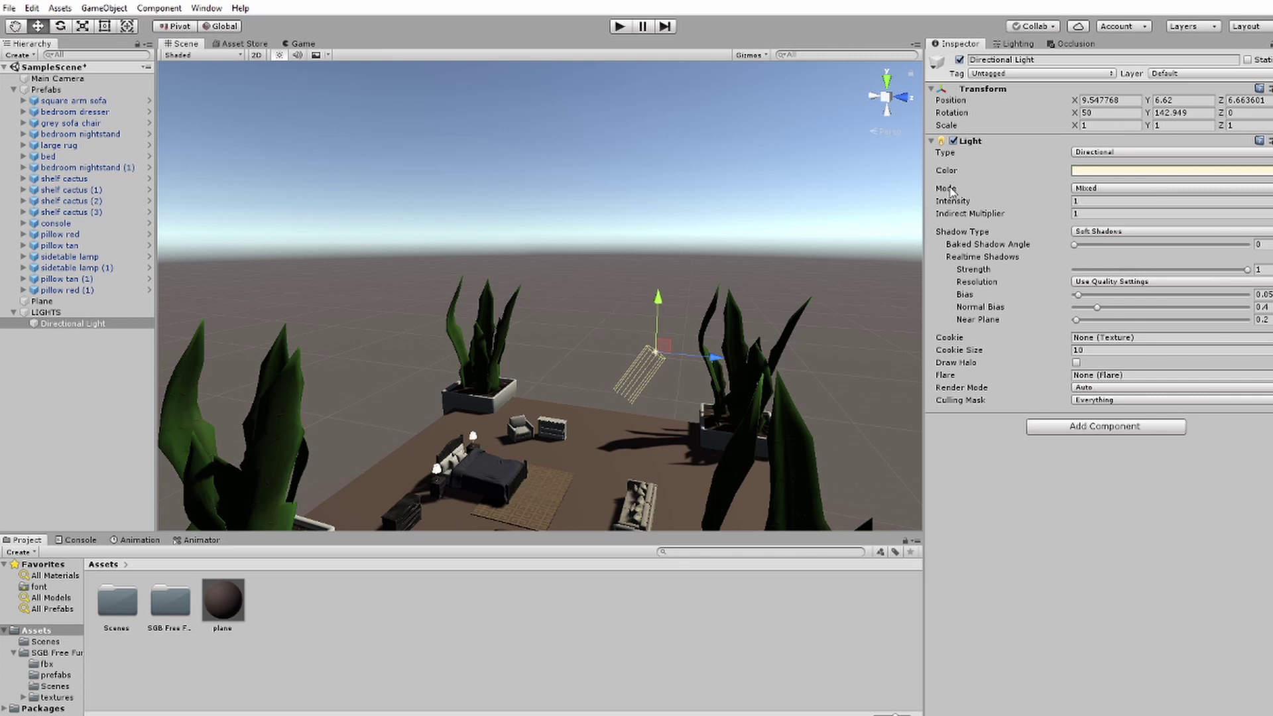
# Set the Directional Light to Baked mode with Indirect Multiplier 0.2, keeping Intensity at 1
pyautogui.click(1110, 191)
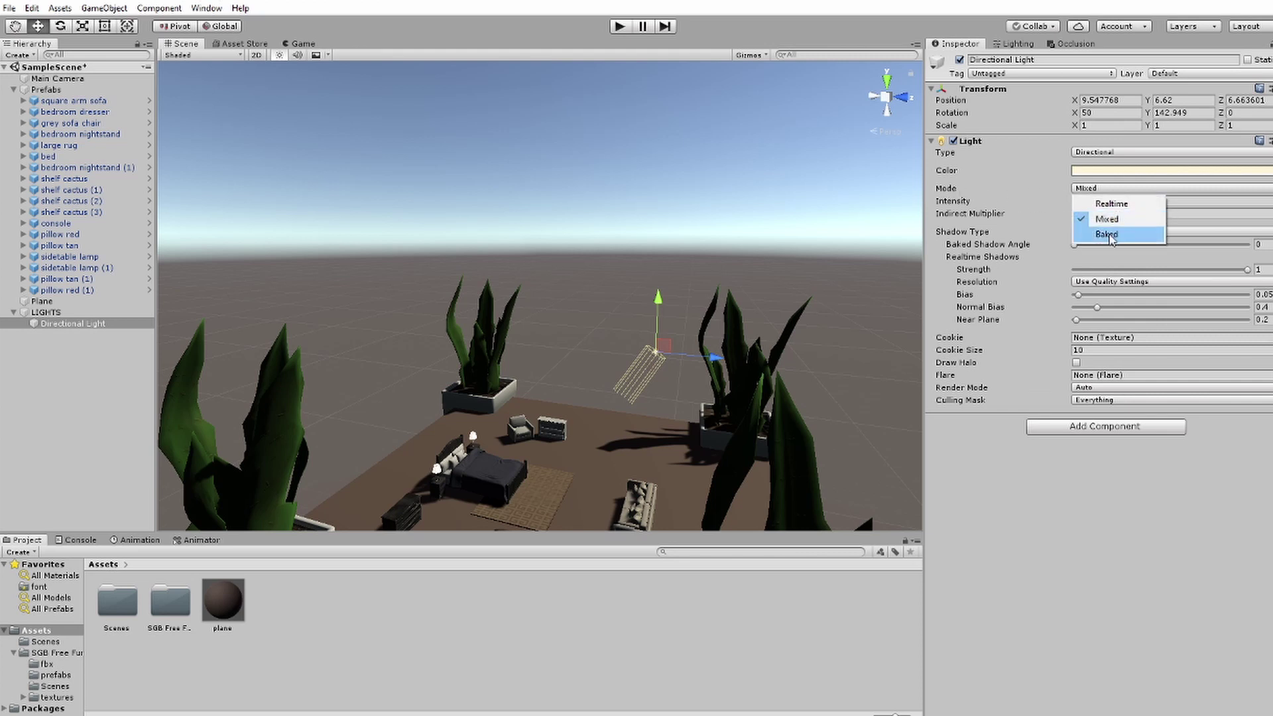
pyautogui.click(1111, 234)
pyautogui.click(1087, 172)
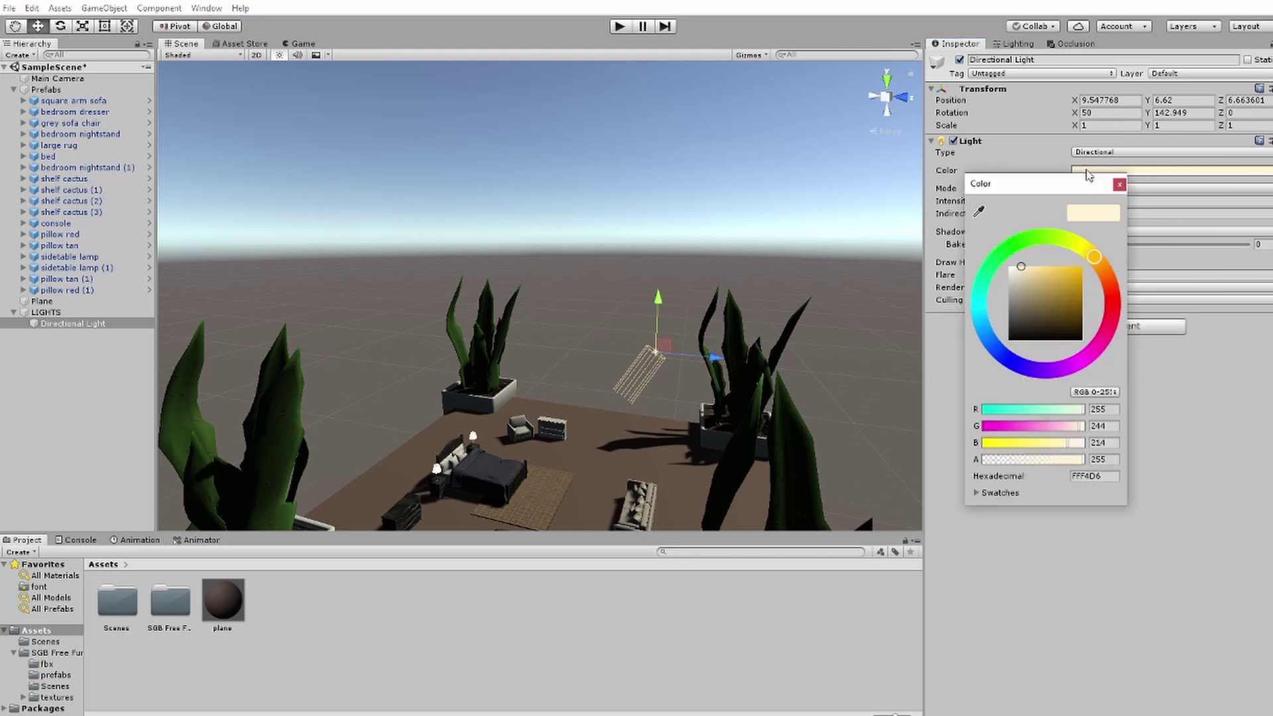
pyautogui.click(1045, 159)
pyautogui.click(1121, 213)
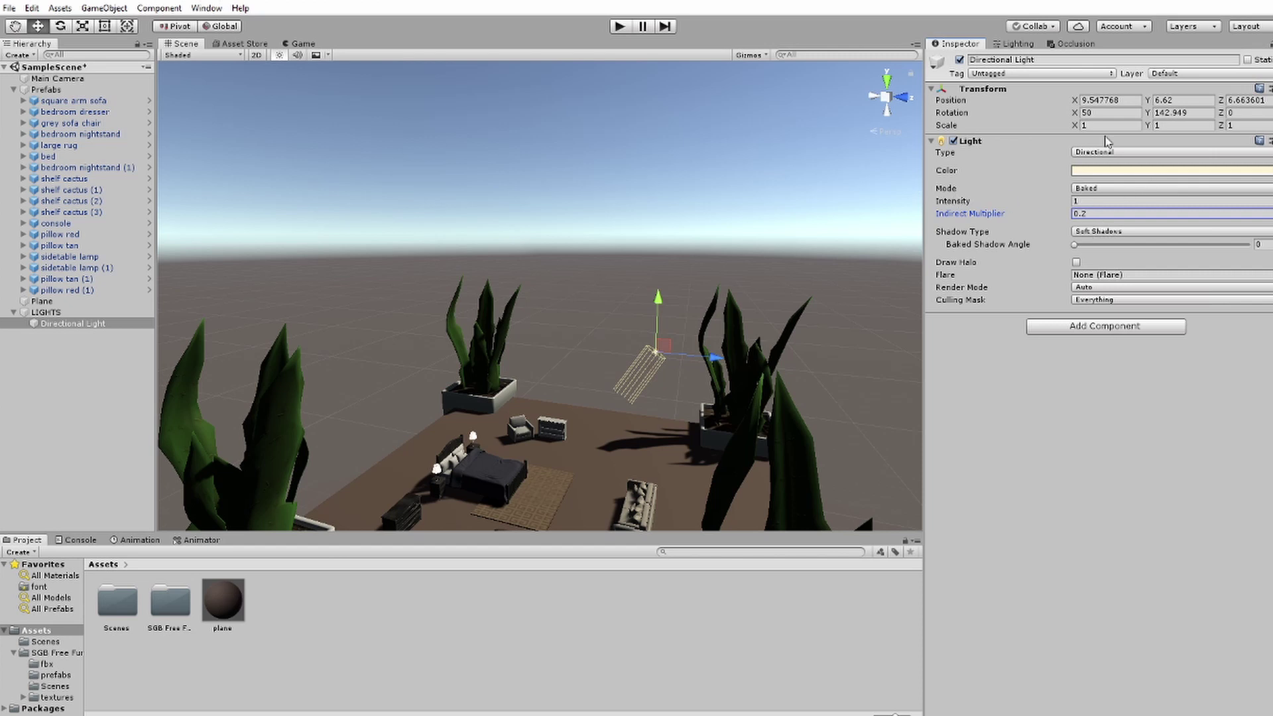
pyautogui.click(1088, 201)
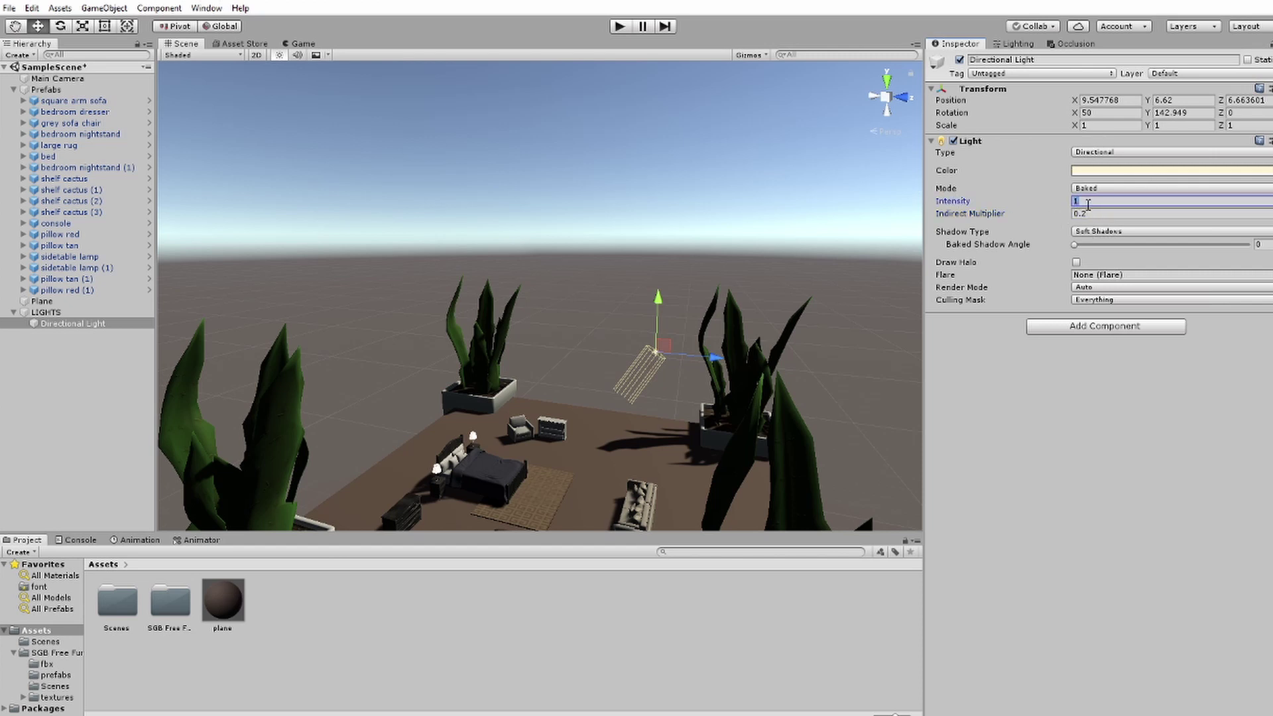